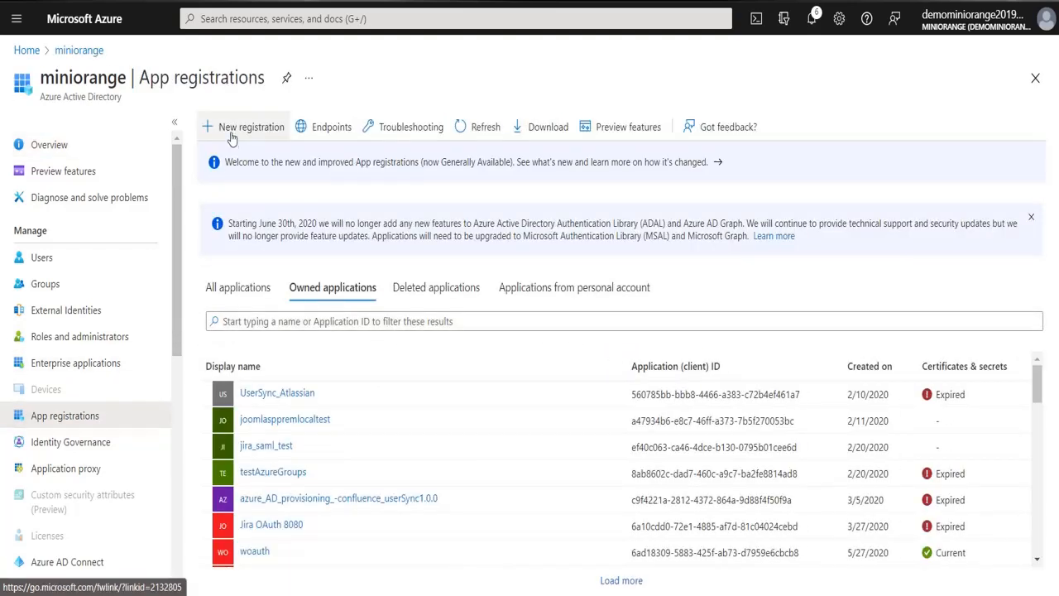
- Start a new app registration named sync-app, limited to accounts in this organizational directory only (single tenant)
{"action": "left_click", "coordinate": [232, 130]}
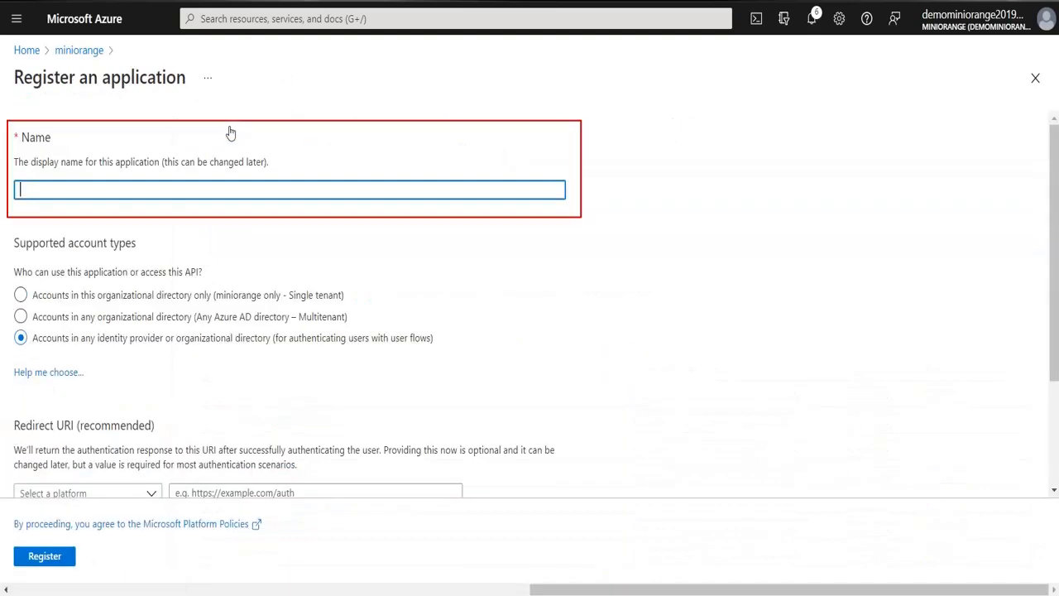
{"action": "type", "text": "sy"}
{"action": "left_click", "coordinate": [20, 295]}
{"action": "scroll", "coordinate": [19, 294], "scroll_direction": "down", "scroll_amount": 2}
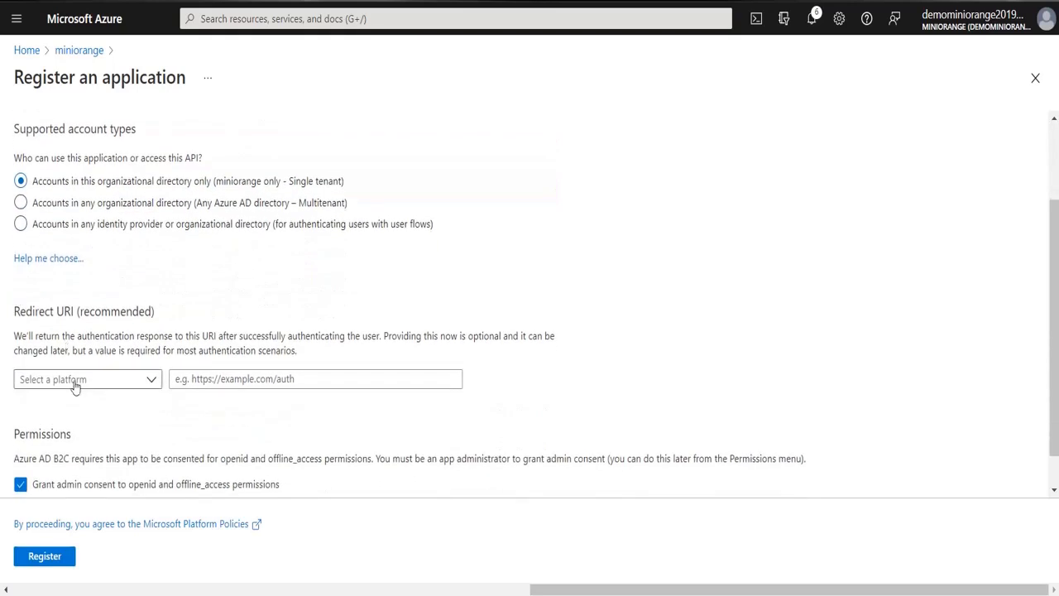
{"action": "left_click", "coordinate": [73, 386]}
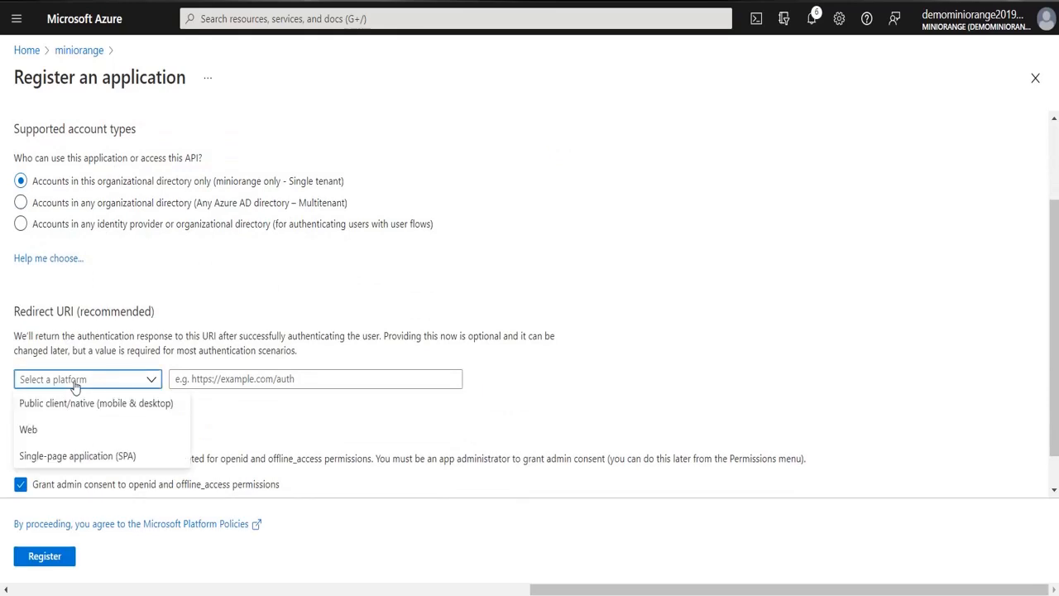
{"action": "left_click", "coordinate": [55, 428]}
{"action": "left_click", "coordinate": [174, 380]}
{"action": "type", "text": "https://dev-demo27.pantheonsite.io/"}
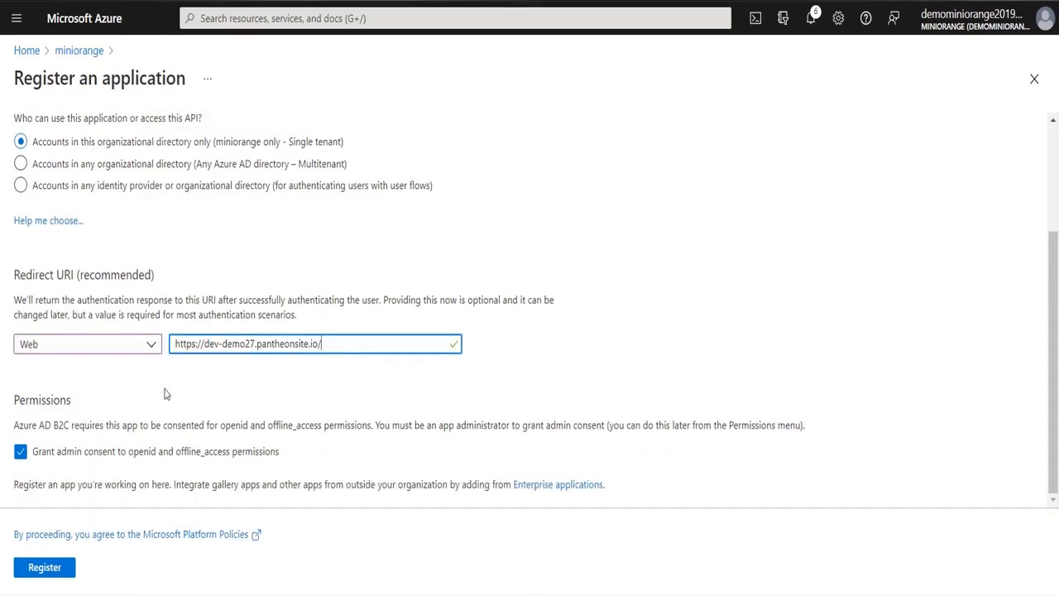
{"action": "left_click", "coordinate": [60, 567]}
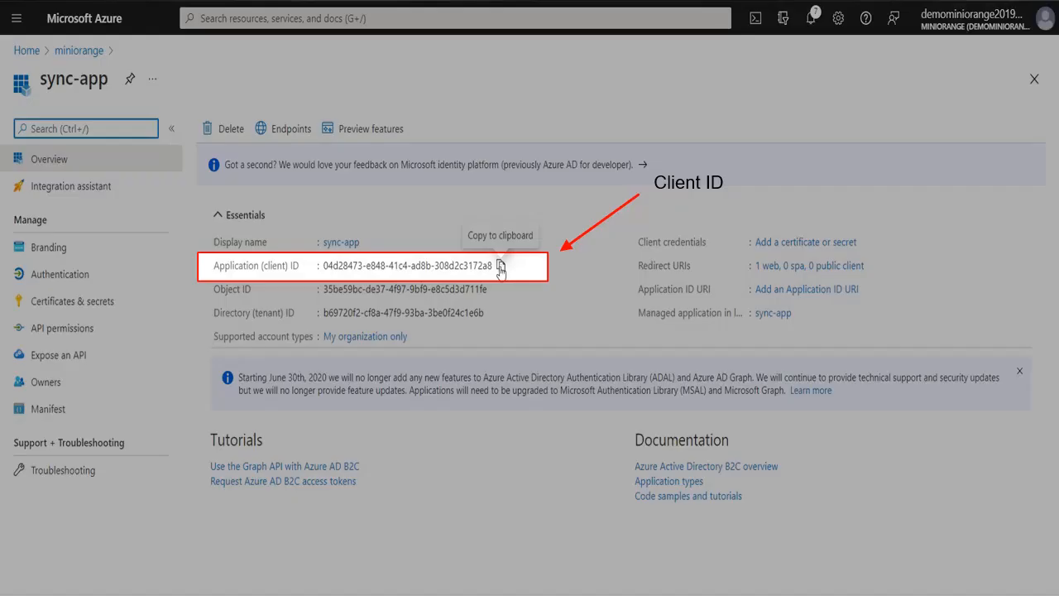
- Copy the application (client) ID and the directory (tenant) ID of sync-app
{"action": "left_click", "coordinate": [501, 266]}
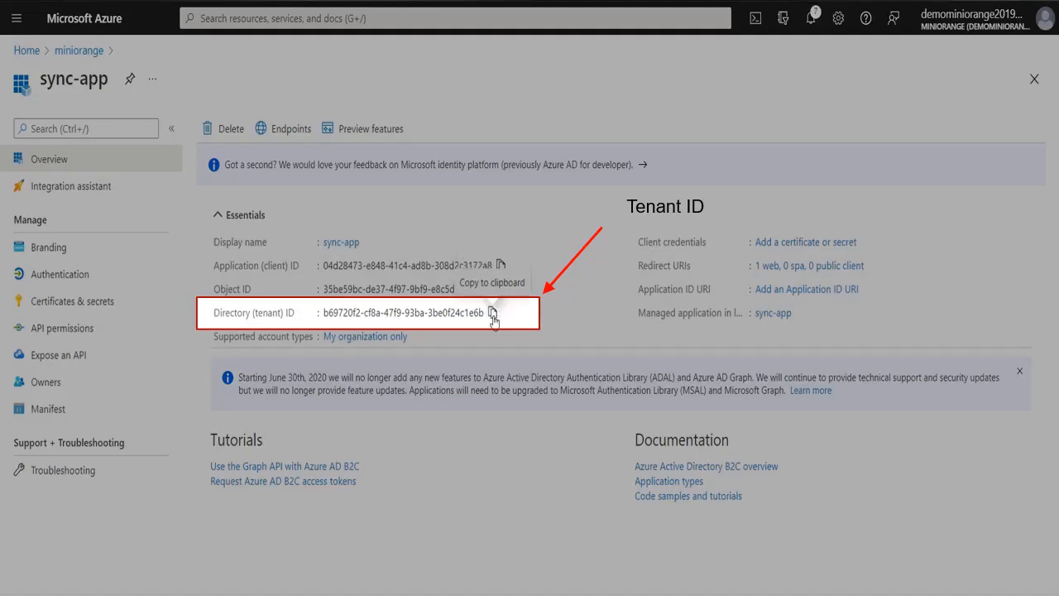
{"action": "left_click", "coordinate": [492, 313]}
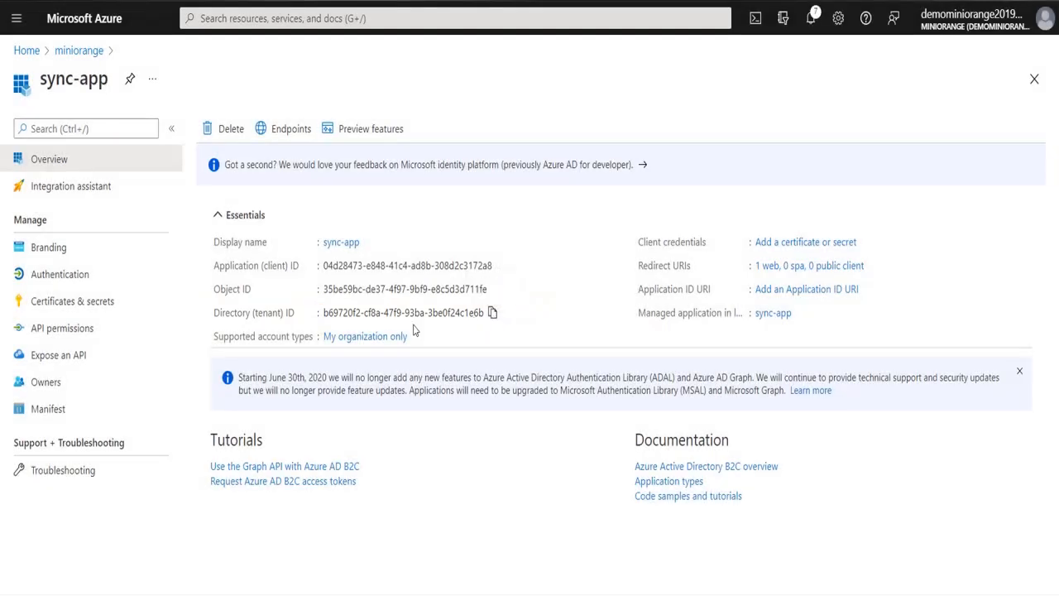
- Create a client secret for sync-app with the description "secret" and copy its value
{"action": "left_click", "coordinate": [141, 310]}
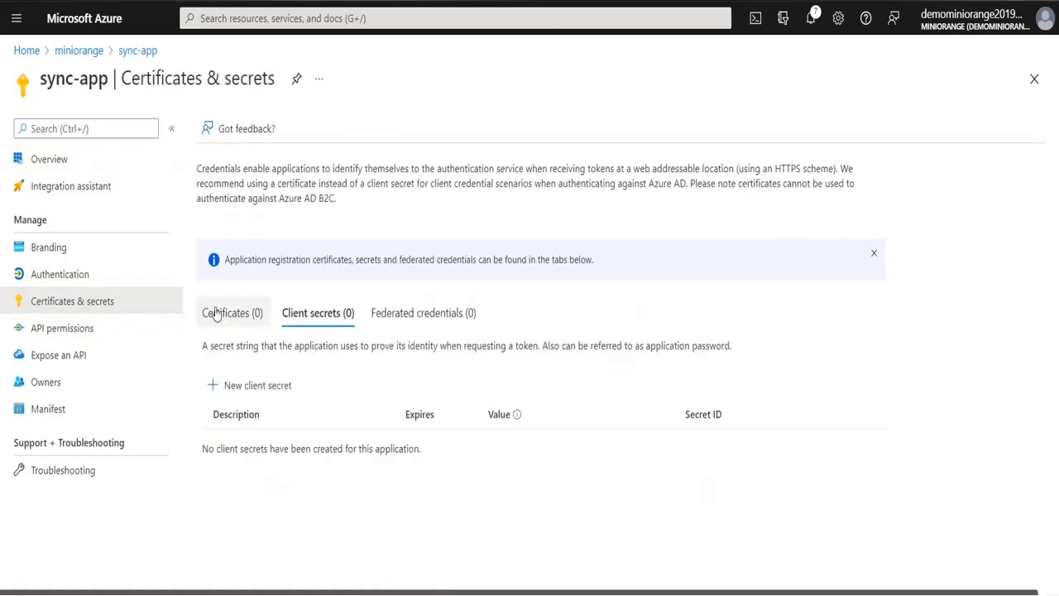
{"action": "left_click", "coordinate": [243, 392]}
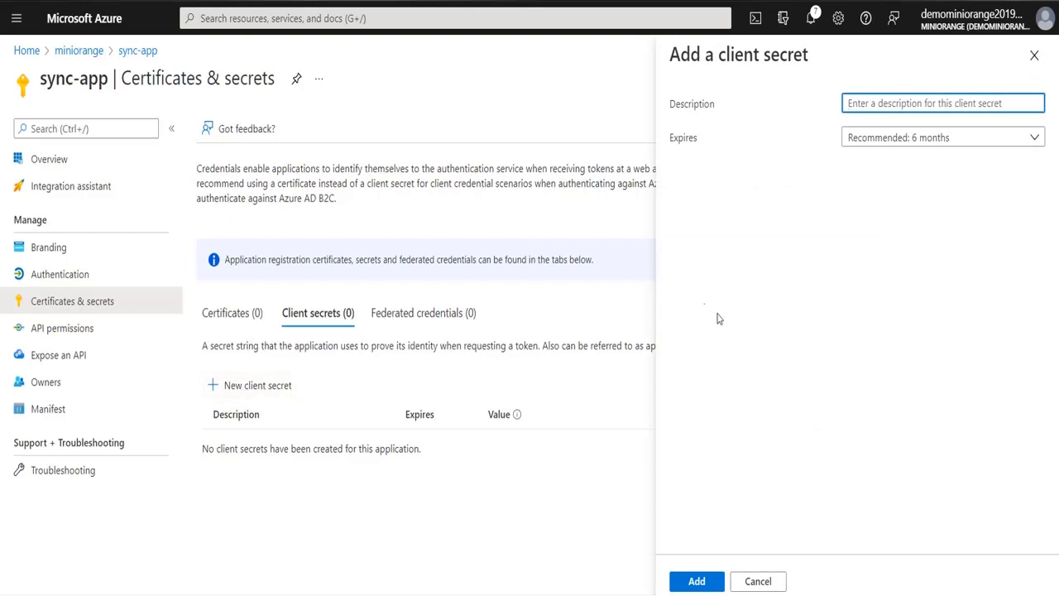
{"action": "type", "text": "secret"}
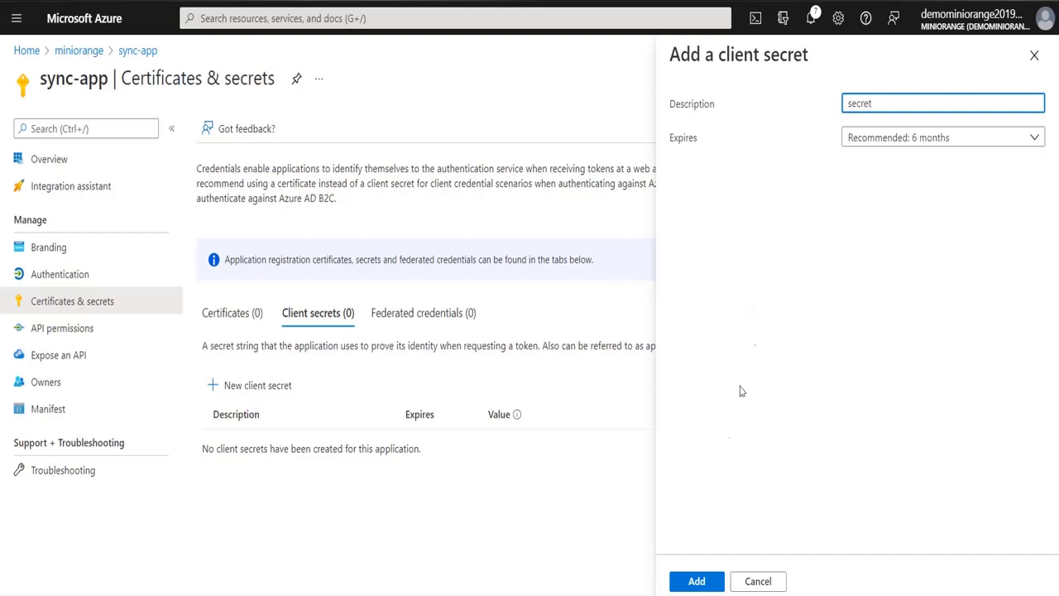
{"action": "left_click", "coordinate": [703, 583]}
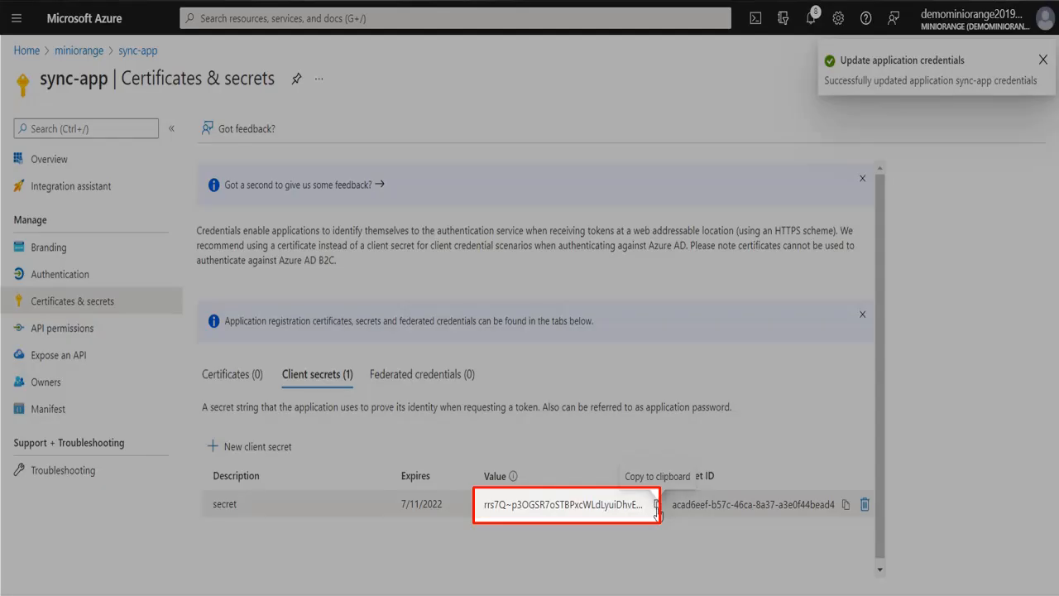
{"action": "left_click", "coordinate": [657, 505]}
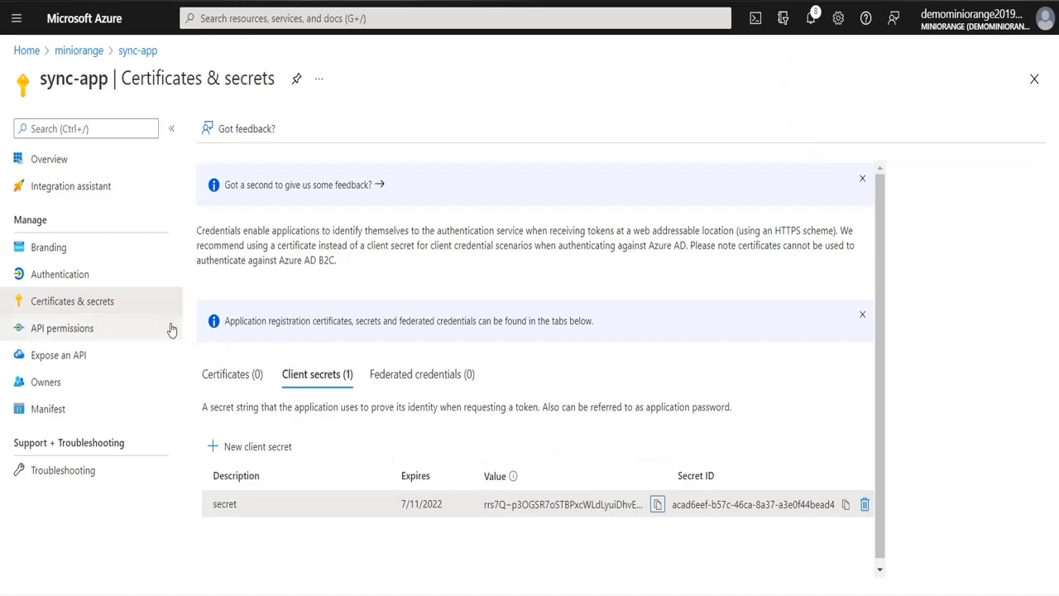
- Add the Microsoft Graph application permission User.Read.All to sync-app, filtering the permissions by "User"
{"action": "left_click", "coordinate": [170, 330]}
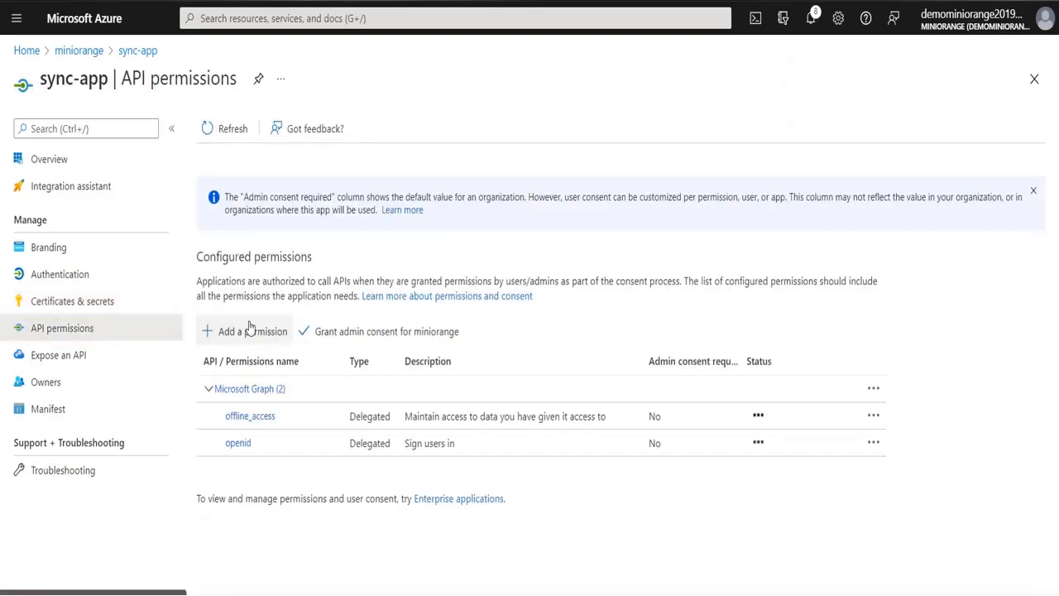
{"action": "left_click", "coordinate": [250, 330]}
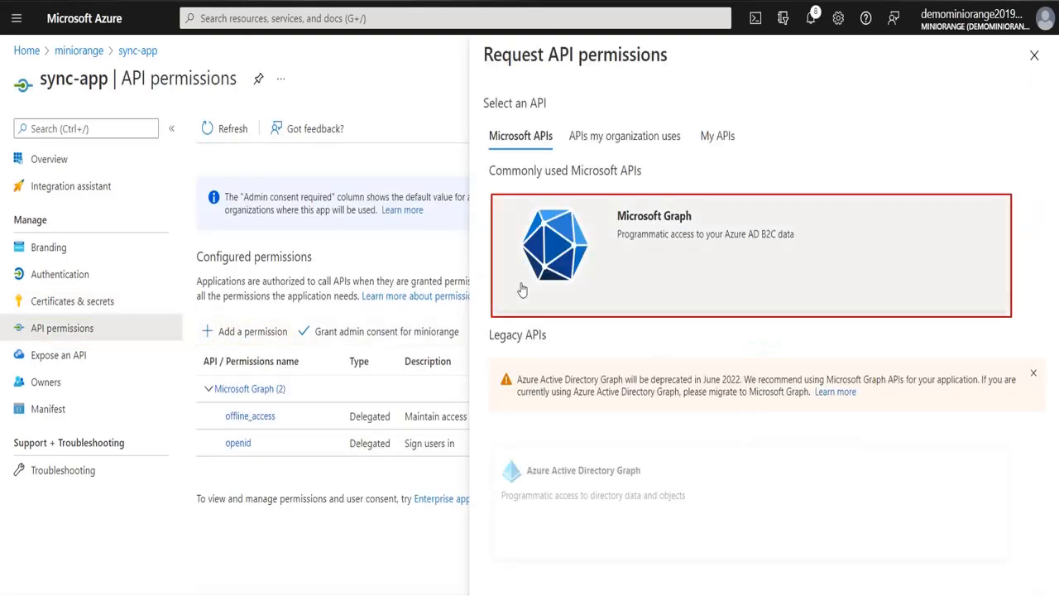
{"action": "left_click", "coordinate": [579, 280]}
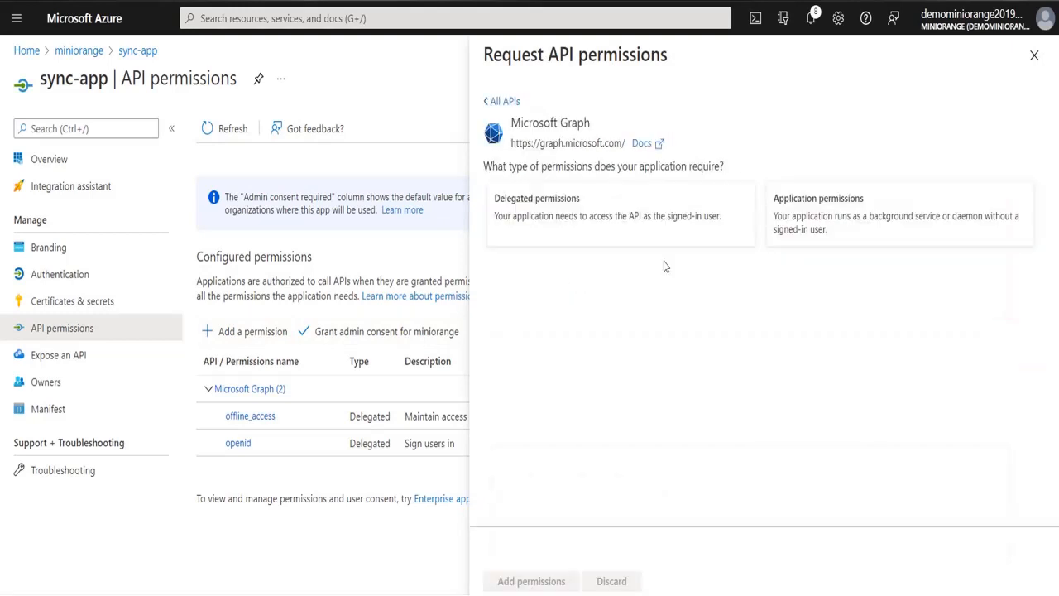
{"action": "left_click", "coordinate": [817, 228]}
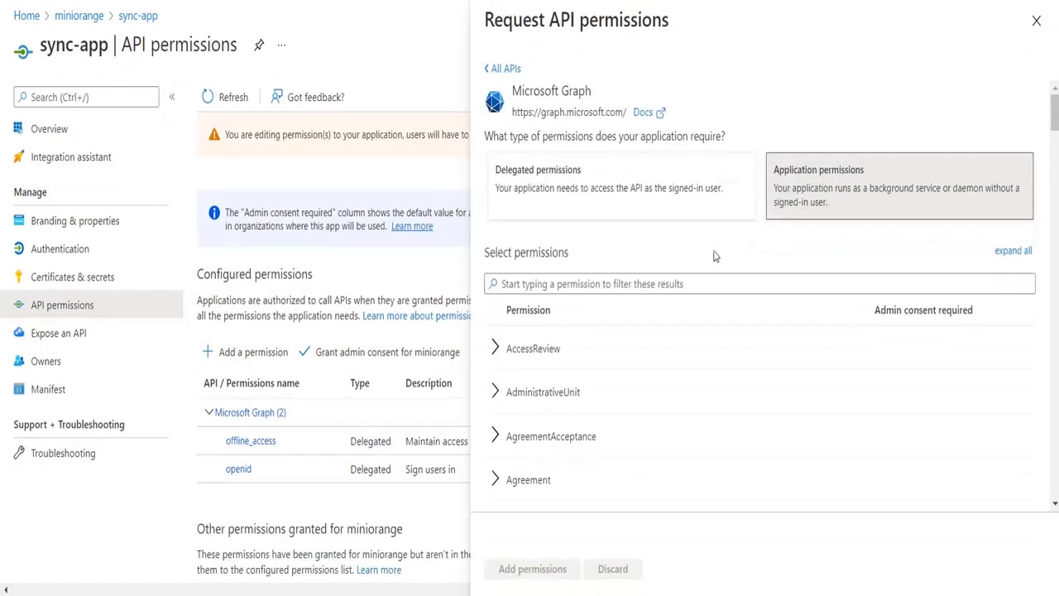
{"action": "left_click", "coordinate": [655, 283]}
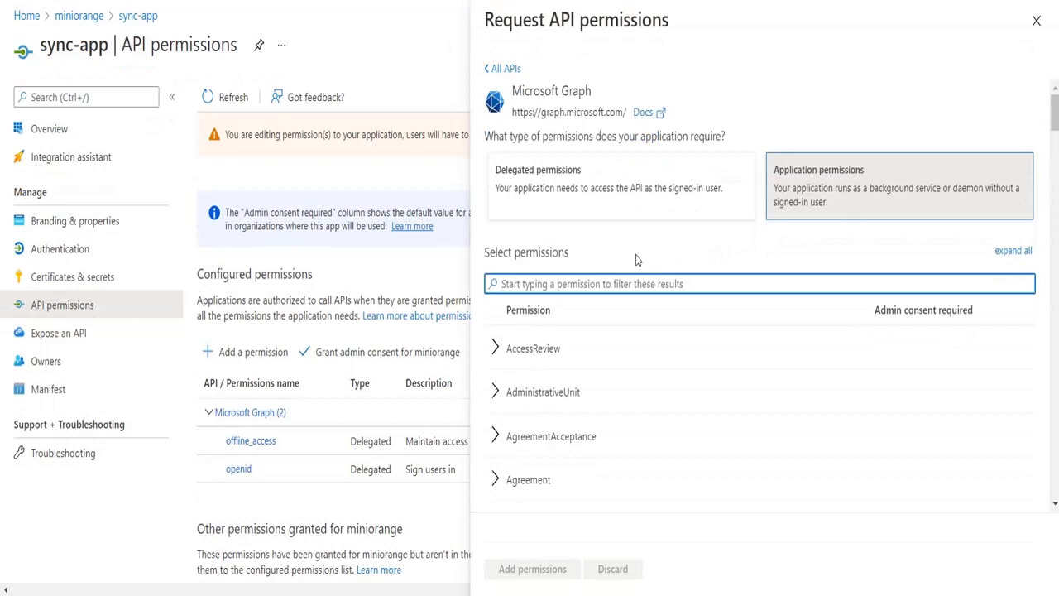
{"action": "type", "text": "User"}
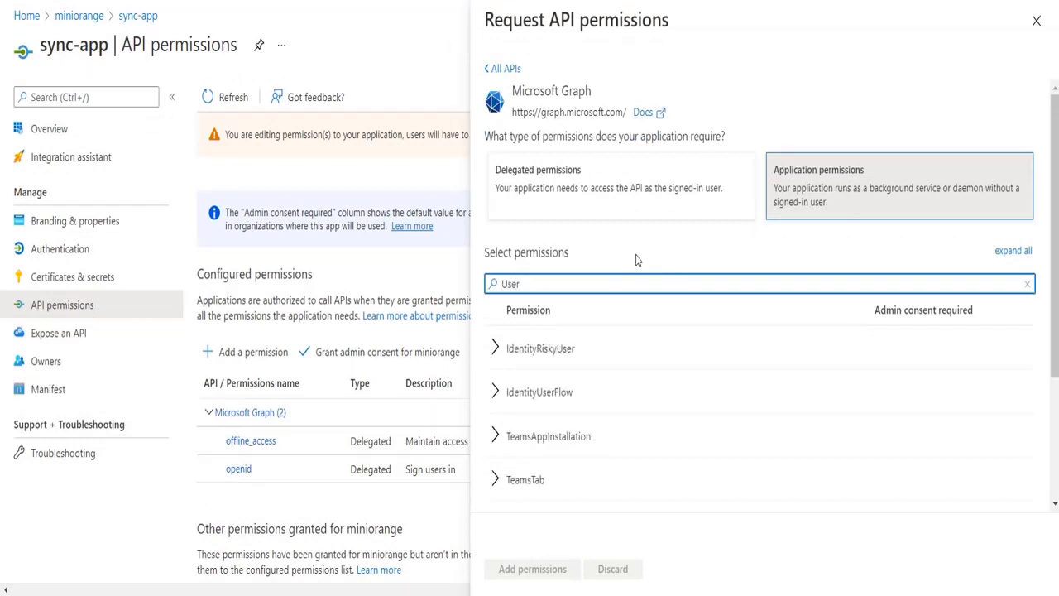
{"action": "scroll", "coordinate": [579, 473], "scroll_direction": "down", "scroll_amount": 3}
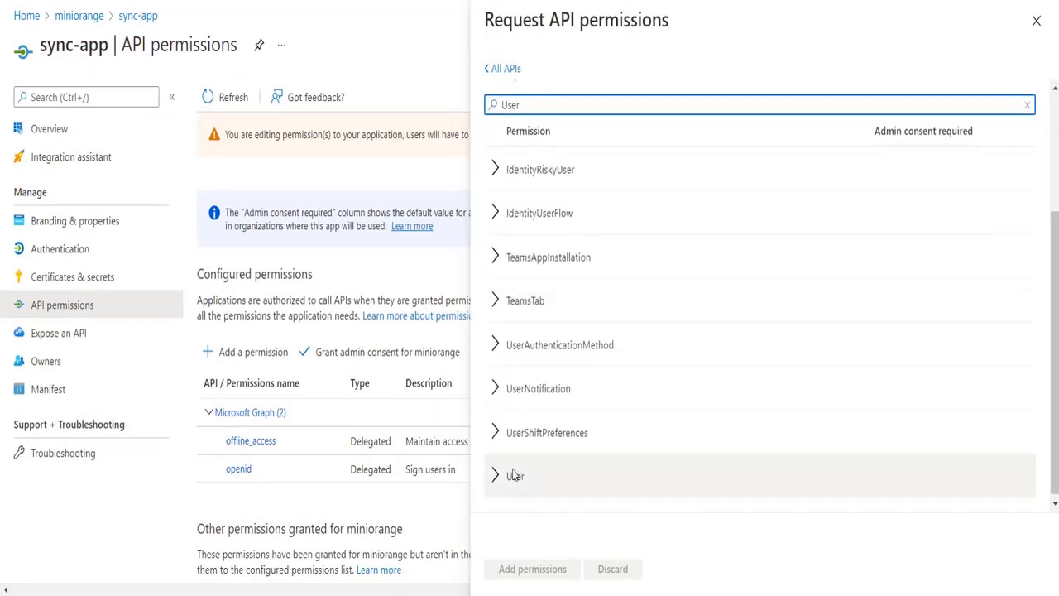
{"action": "left_click", "coordinate": [513, 476]}
{"action": "scroll", "coordinate": [497, 438], "scroll_direction": "down", "scroll_amount": 3}
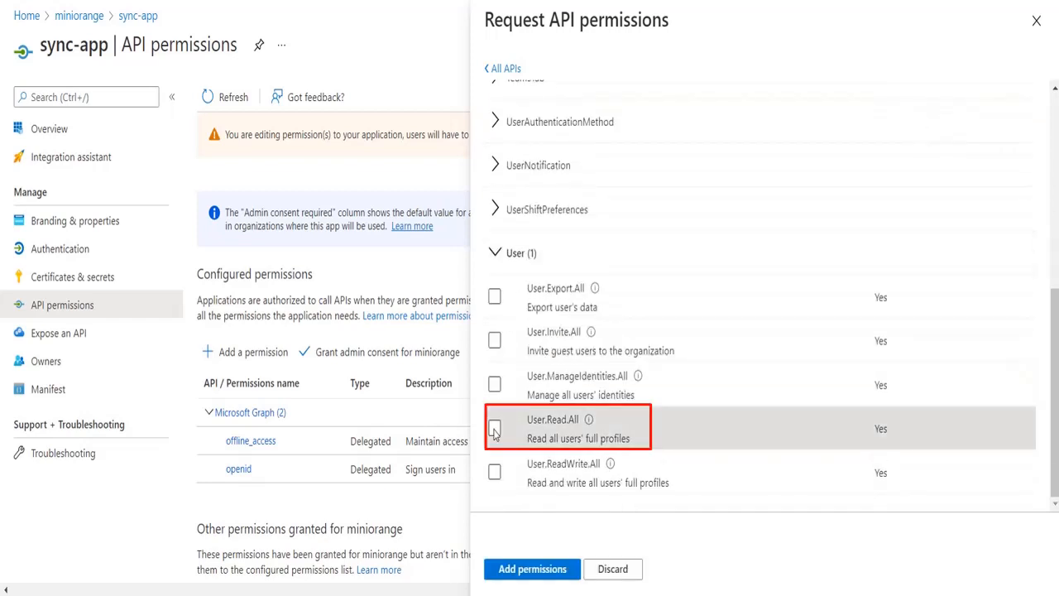
{"action": "left_click", "coordinate": [494, 428]}
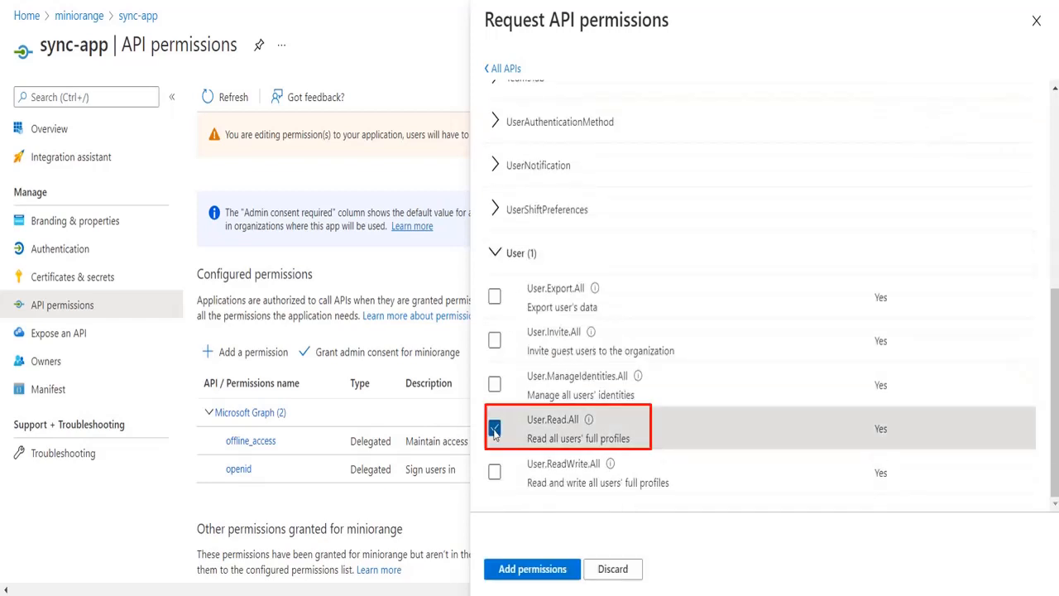
{"action": "left_click", "coordinate": [543, 577]}
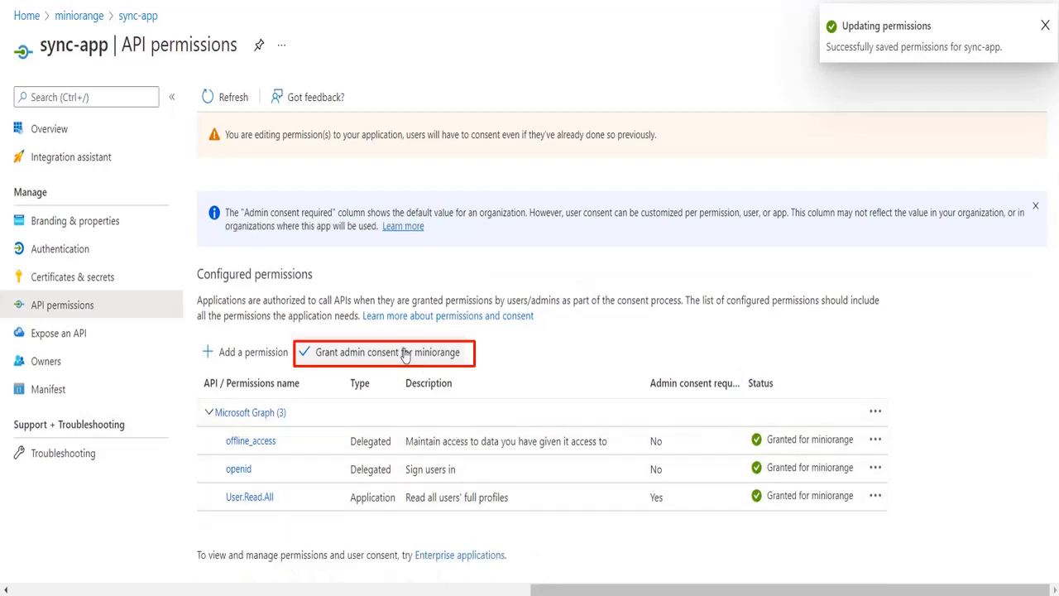
- Grant admin consent for miniorange on the configured API permissions of sync-app
{"action": "left_click", "coordinate": [366, 352]}
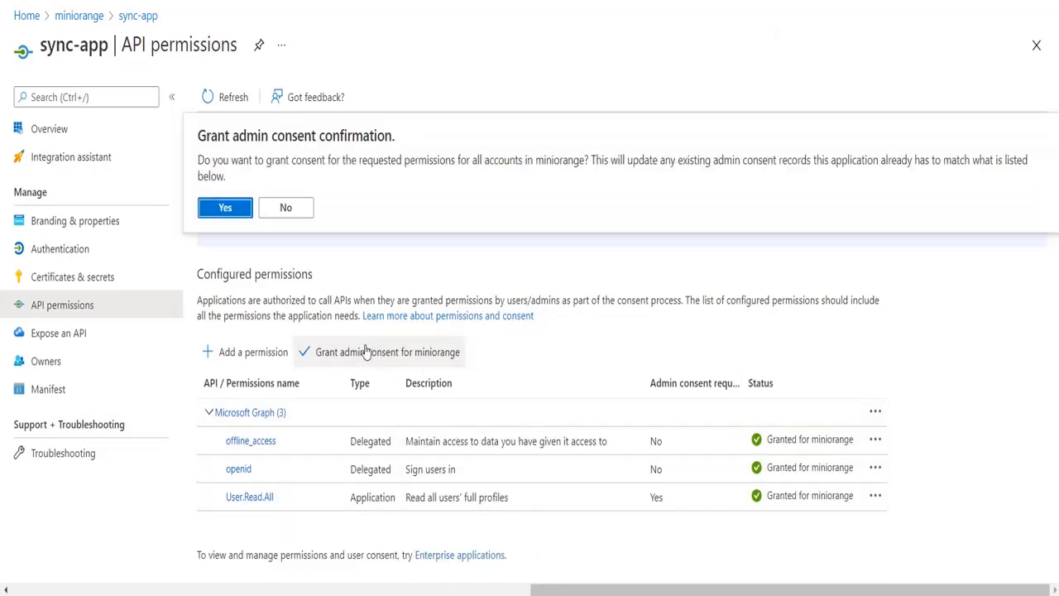
{"action": "left_click", "coordinate": [248, 209]}
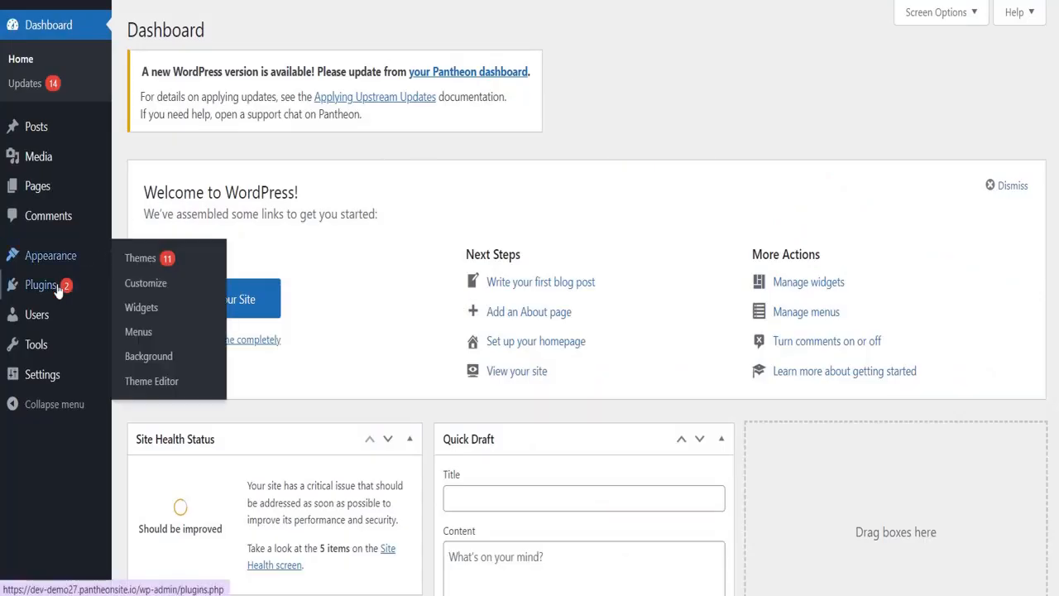
- In the WordPress admin, search new plugins for "azure bidirectional sync", and install and activate User Sync for Azure AD / Azure B2C
{"action": "left_click", "coordinate": [56, 291]}
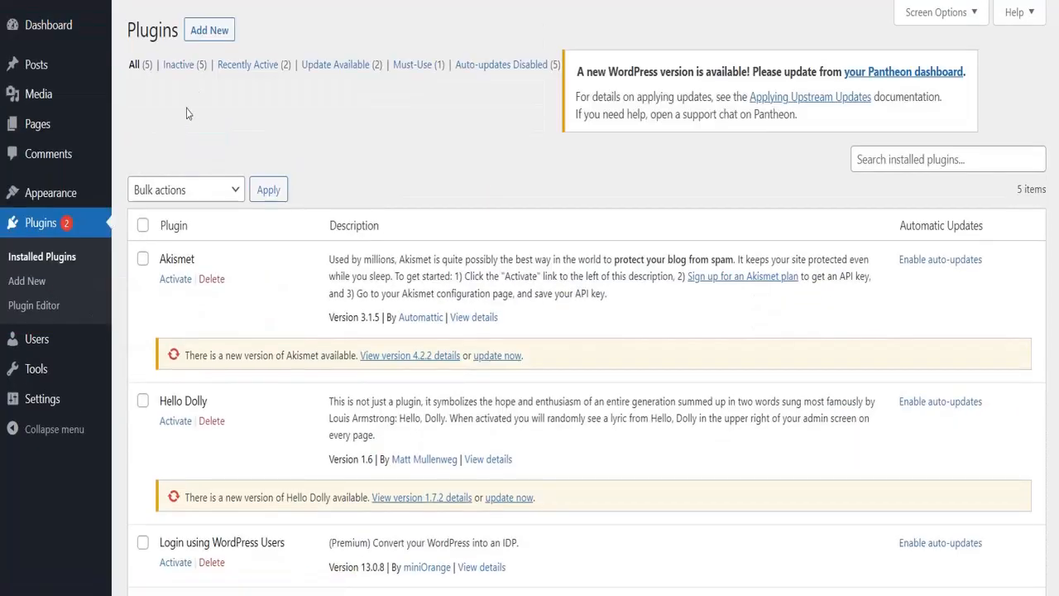
{"action": "left_click", "coordinate": [207, 31]}
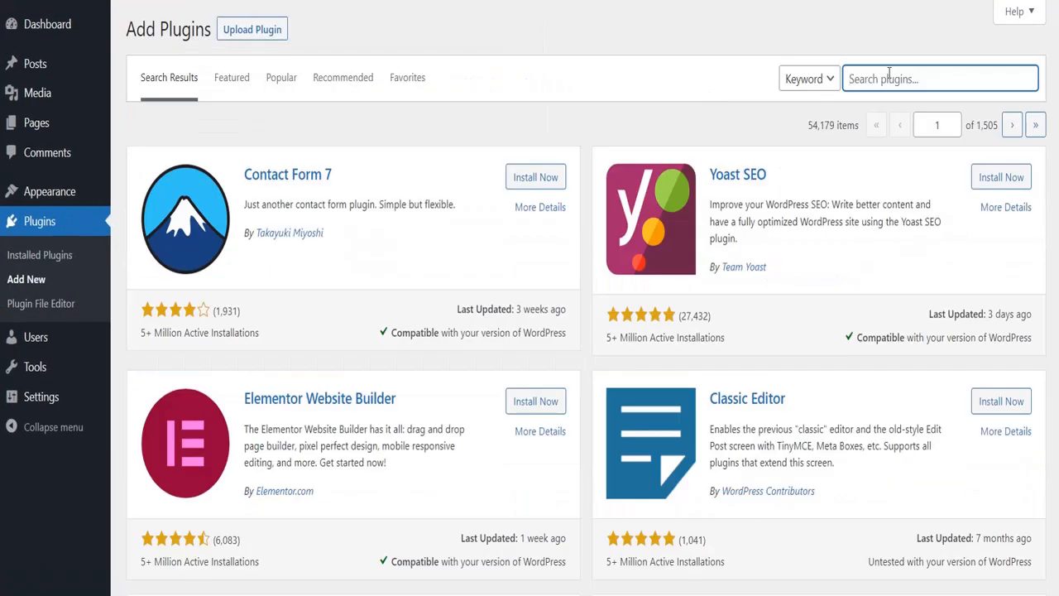
{"action": "left_click", "coordinate": [890, 76]}
{"action": "type", "text": "azure "}
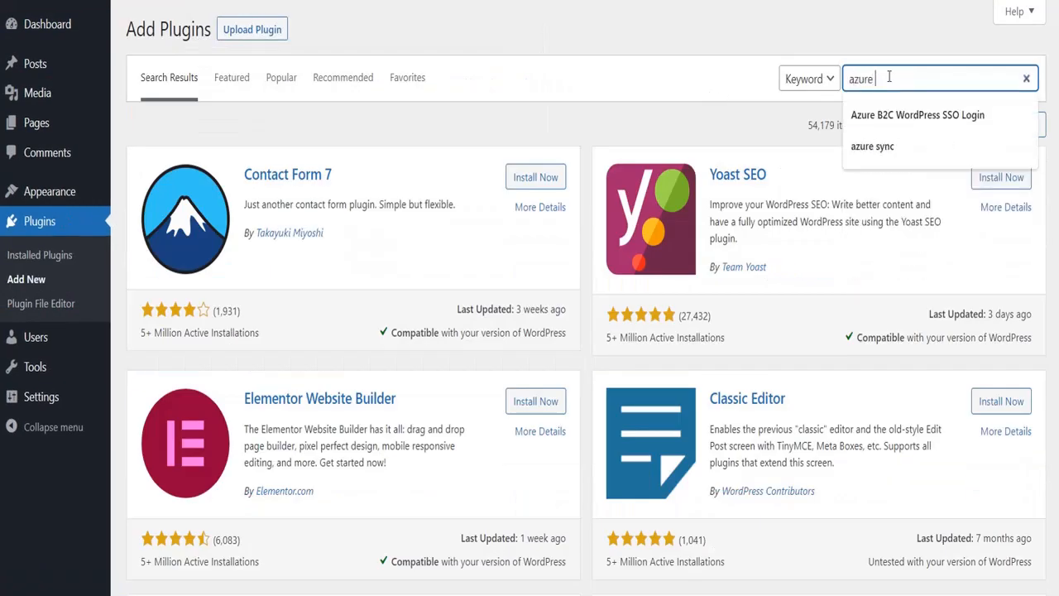
{"action": "type", "text": "bidirectional sync"}
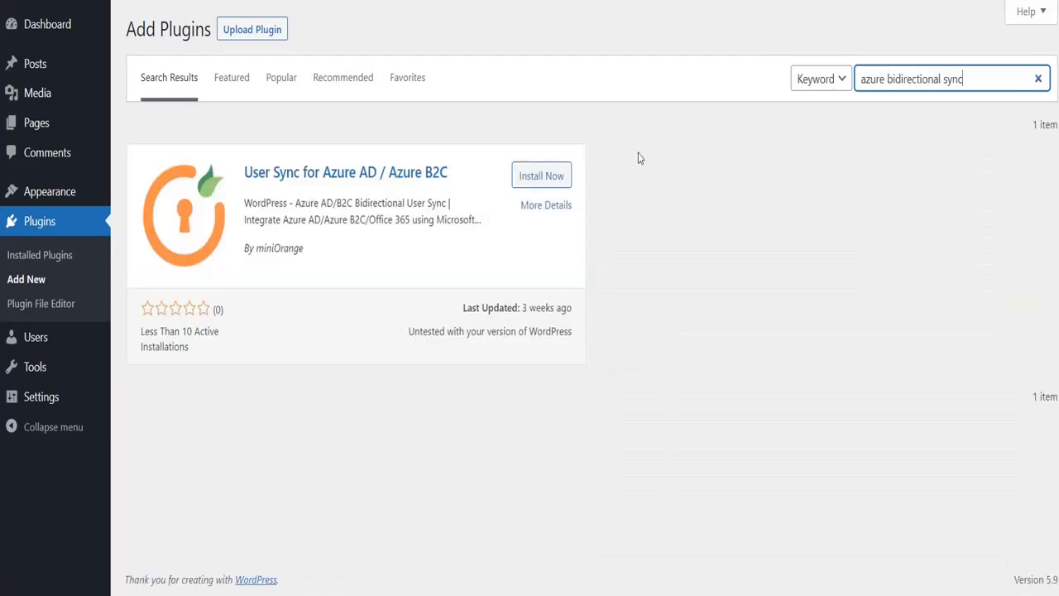
{"action": "left_click", "coordinate": [543, 175]}
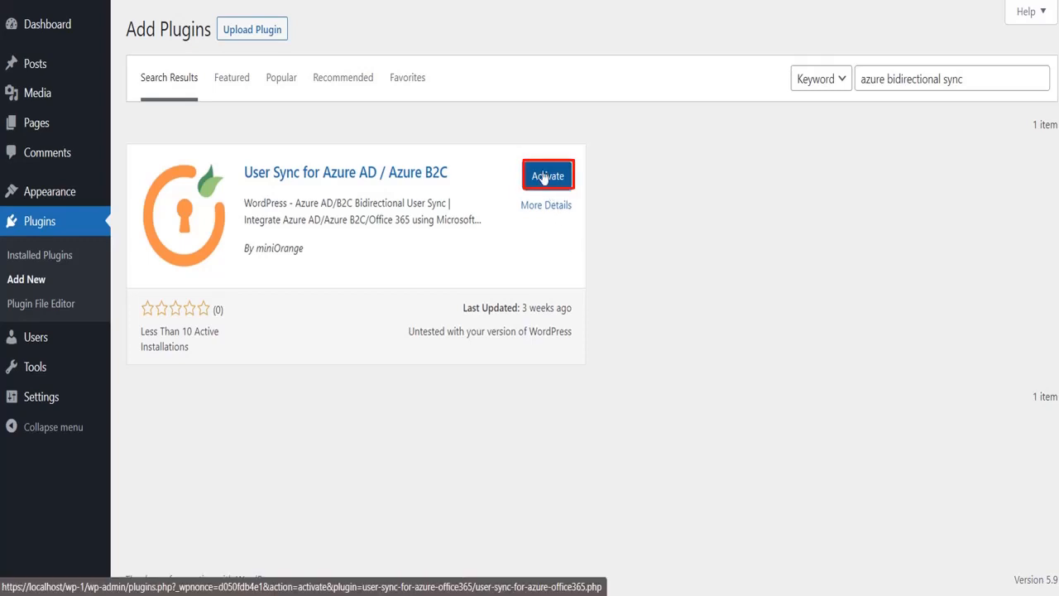
{"action": "left_click", "coordinate": [543, 177]}
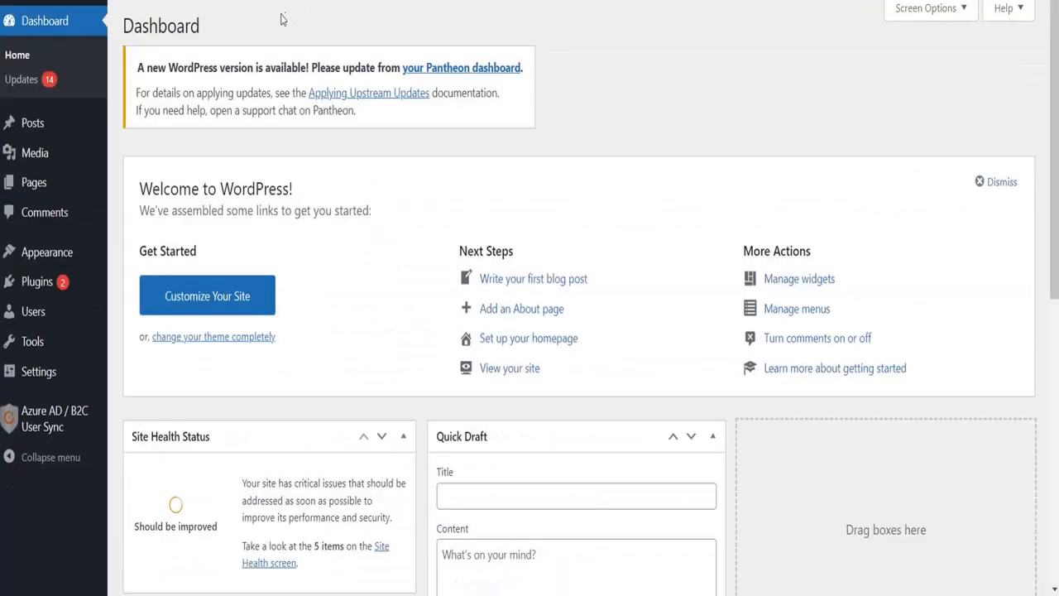
- Open the Azure AD / B2C User Sync settings and fill in the application ID, client secret and tenant ID
{"action": "left_click", "coordinate": [50, 429]}
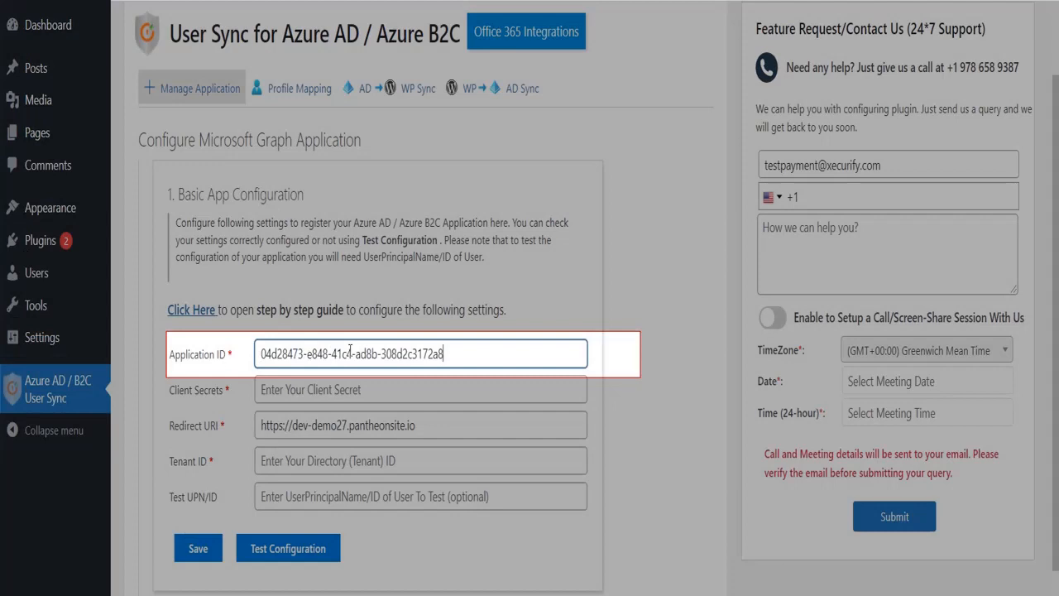
{"action": "left_click", "coordinate": [569, 390]}
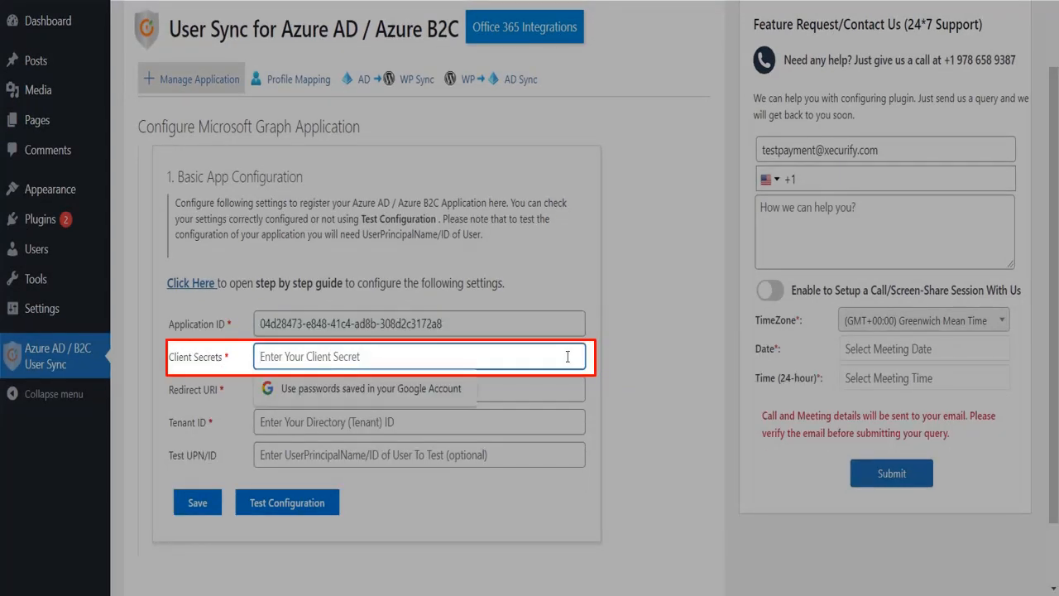
{"action": "key", "text": "ctrl+v"}
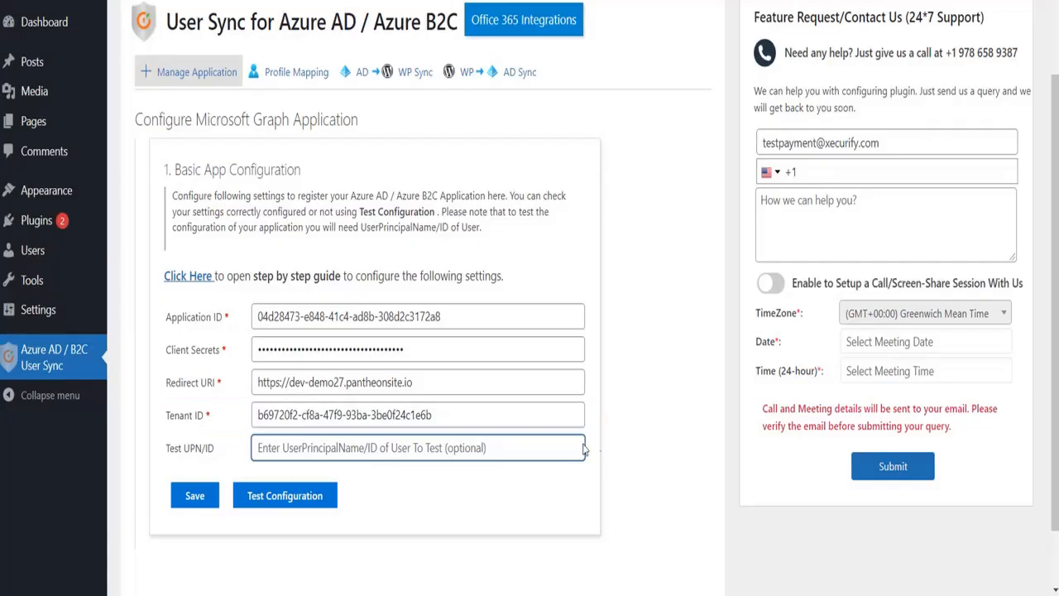
- Enter the test user's principal name in the Test UPN/ID field and save the basic app configuration
{"action": "left_click", "coordinate": [553, 452]}
{"action": "key", "text": "Down"}
{"action": "key", "text": "Return"}
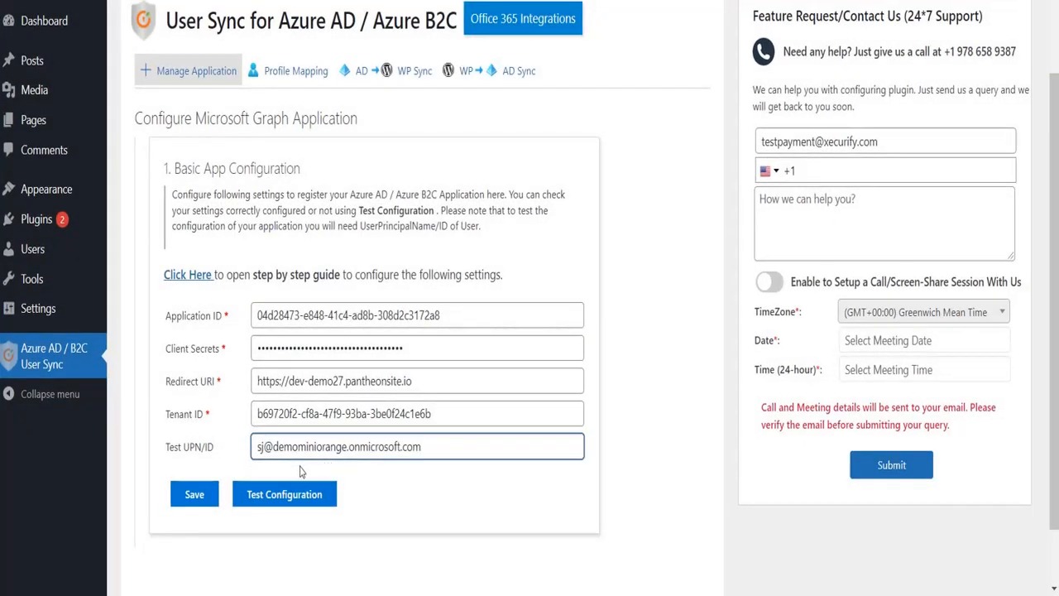
{"action": "left_click", "coordinate": [196, 494]}
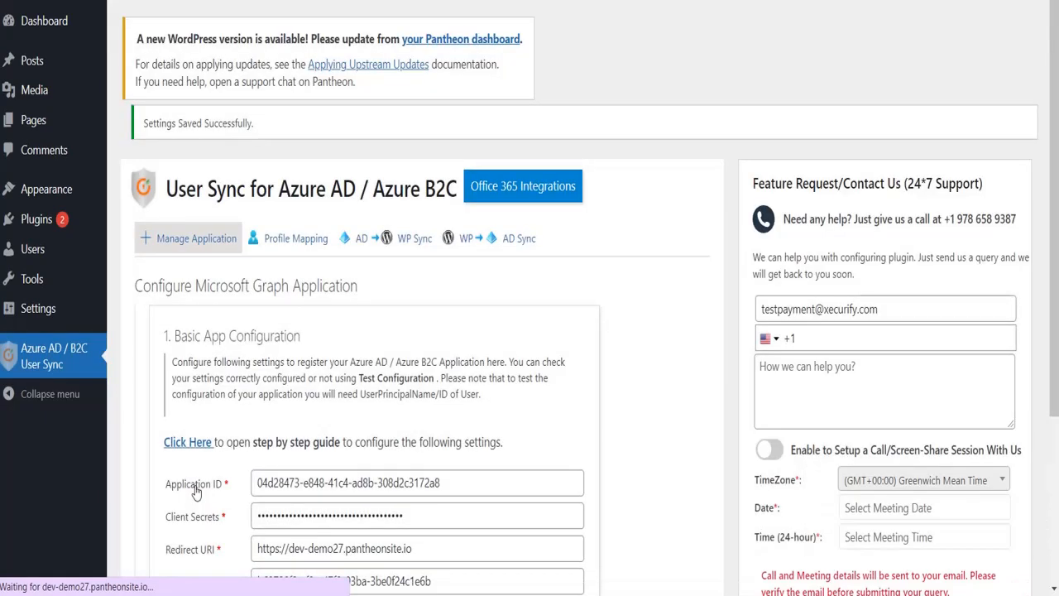
- Run the configuration test for the saved Microsoft Graph application settings
{"action": "scroll", "coordinate": [414, 364], "scroll_direction": "down", "scroll_amount": 3}
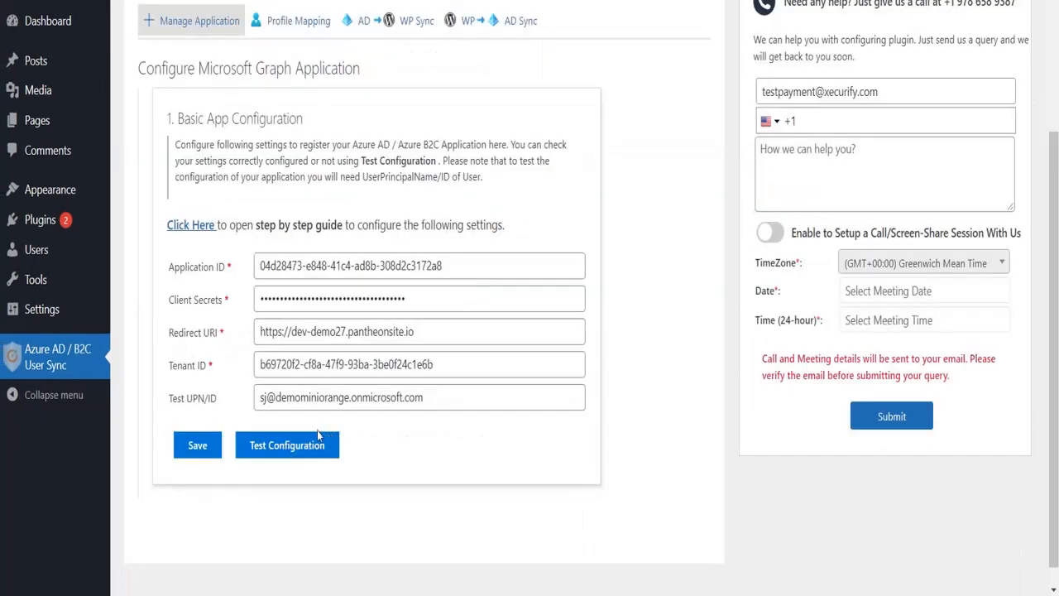
{"action": "left_click", "coordinate": [296, 443]}
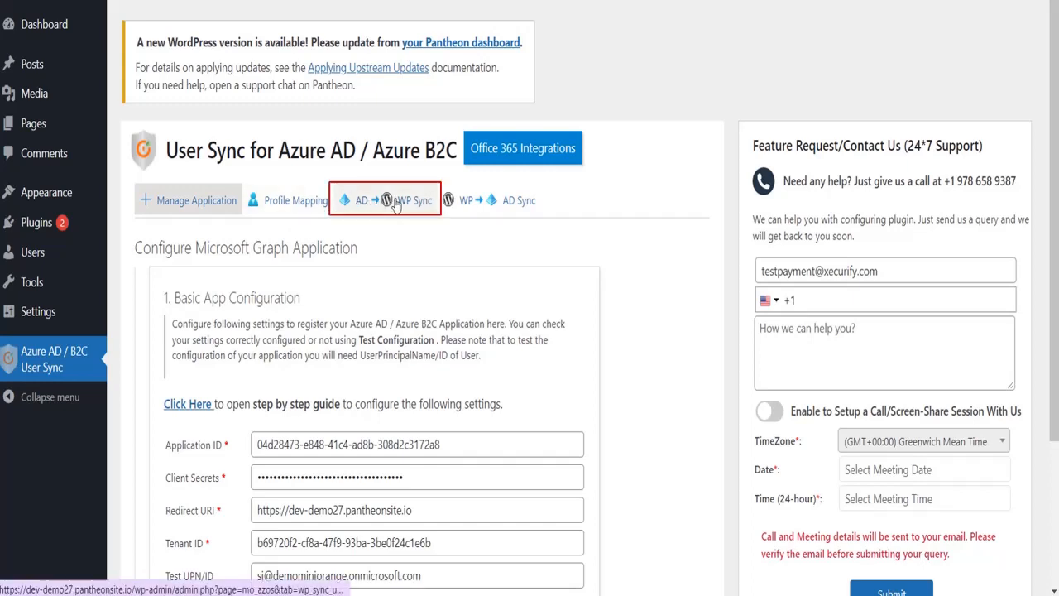
- In the Azure AD to WordPress sync settings, manually sync the individual test user by their principal name and check the WordPress users list
{"action": "left_click", "coordinate": [397, 207]}
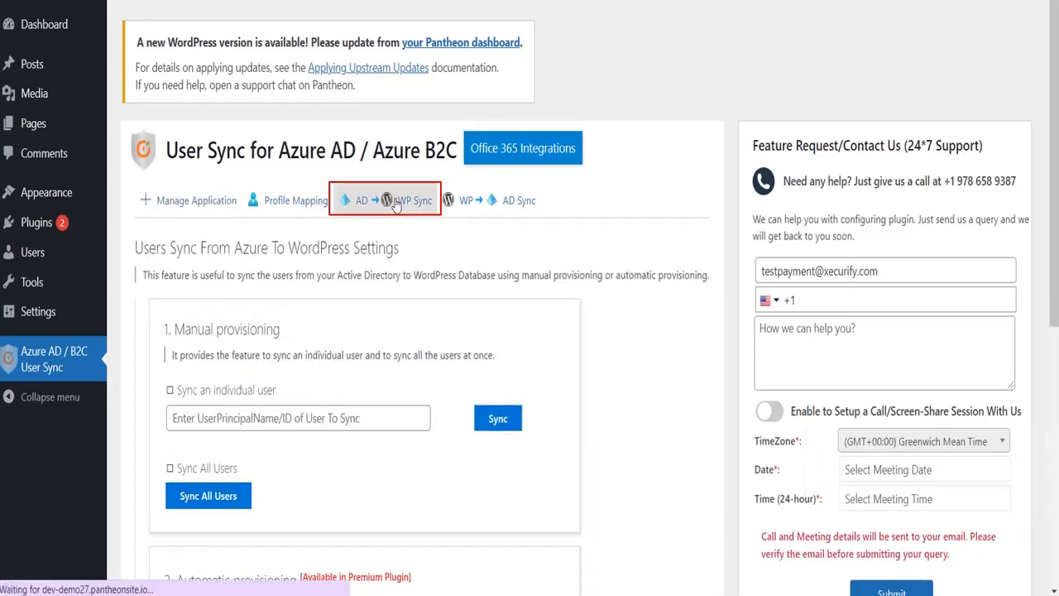
{"action": "scroll", "coordinate": [315, 335], "scroll_direction": "down", "scroll_amount": 1}
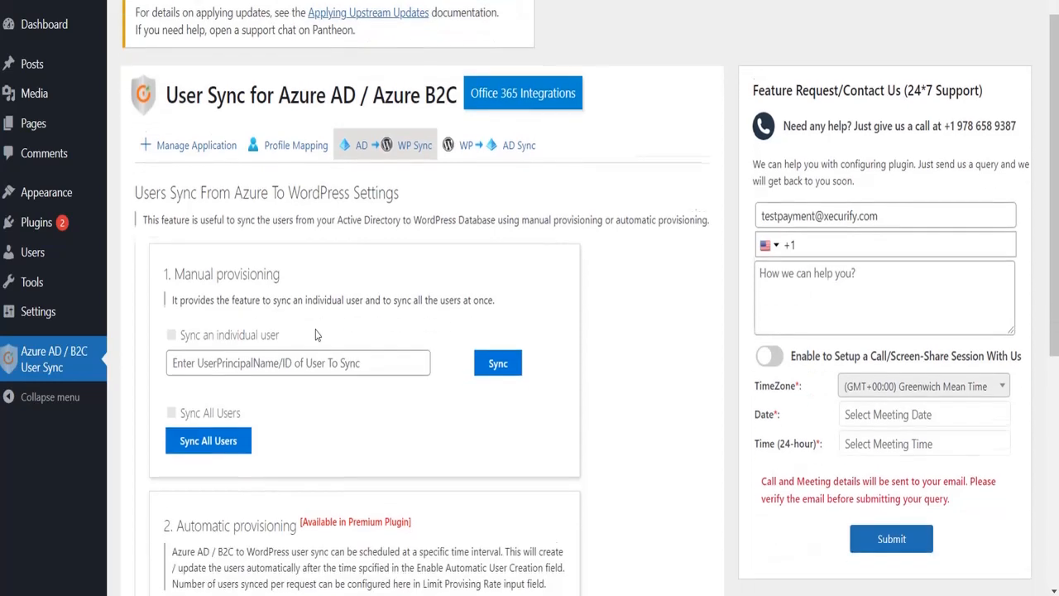
{"action": "left_click", "coordinate": [185, 338]}
{"action": "key", "text": "ctrl+v"}
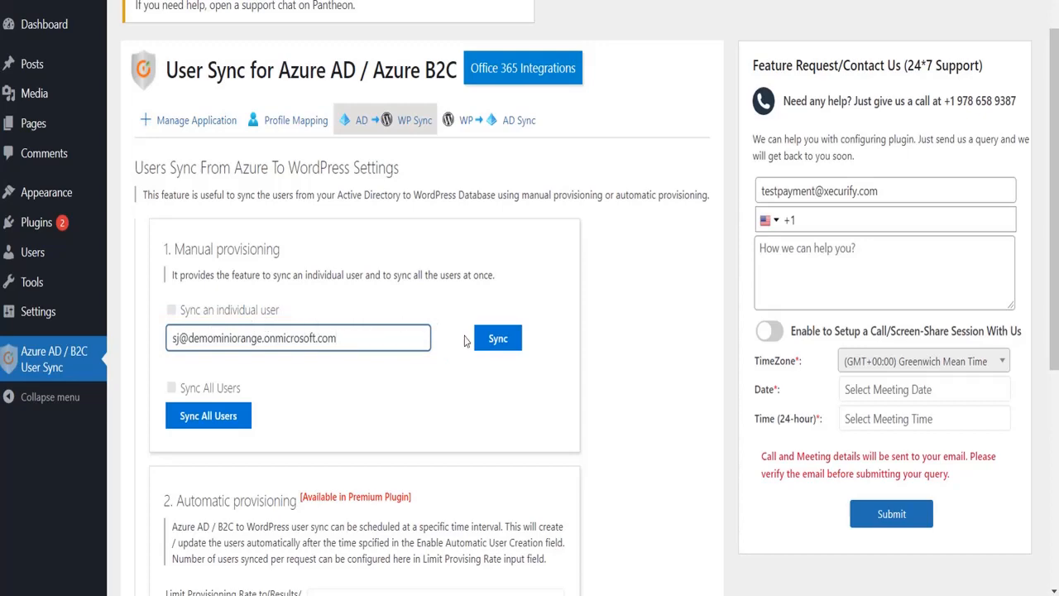
{"action": "left_click", "coordinate": [497, 345]}
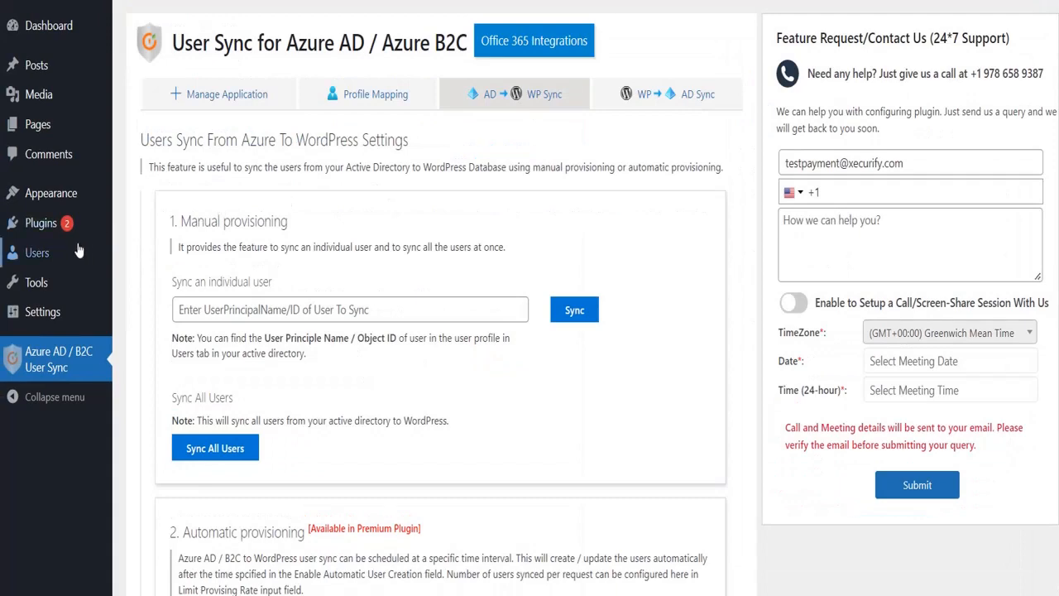
{"action": "left_click", "coordinate": [54, 261]}
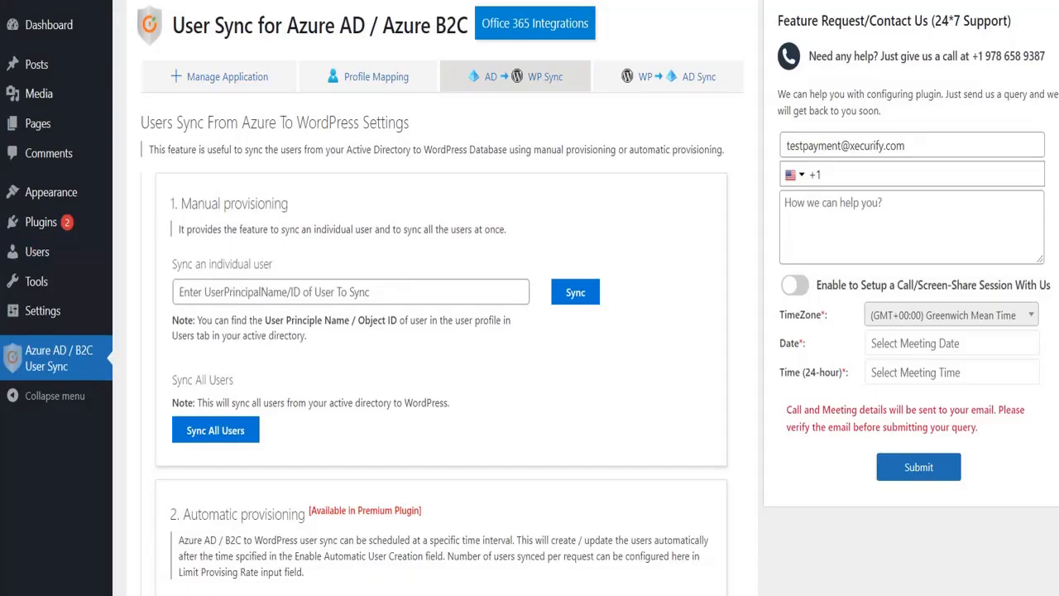
- Sync all Azure AD users to WordPress through manual provisioning and open the WordPress users list to check them
{"action": "left_click", "coordinate": [219, 432]}
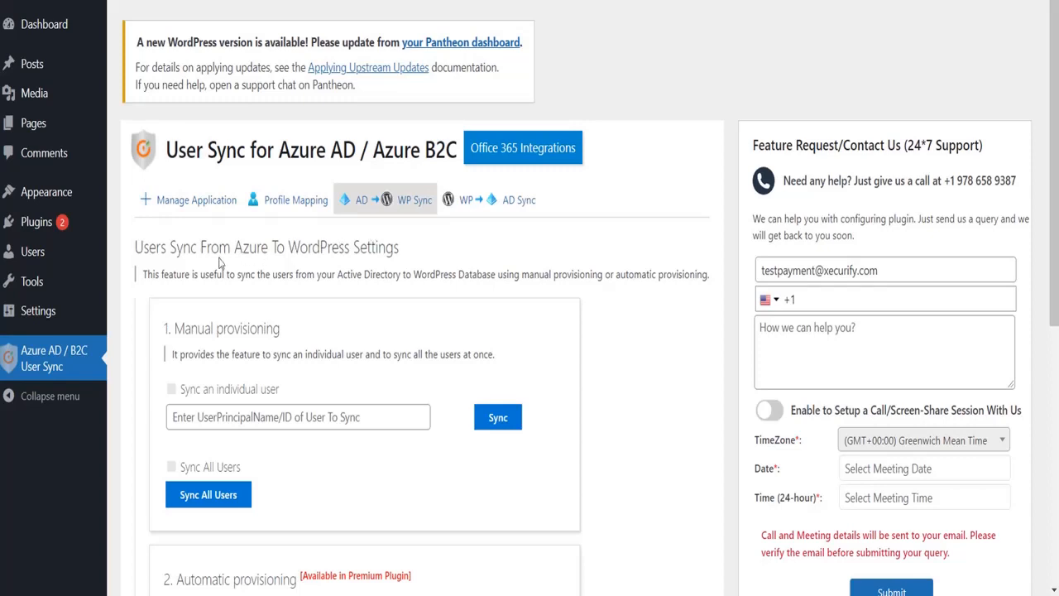
{"action": "left_click", "coordinate": [48, 255]}
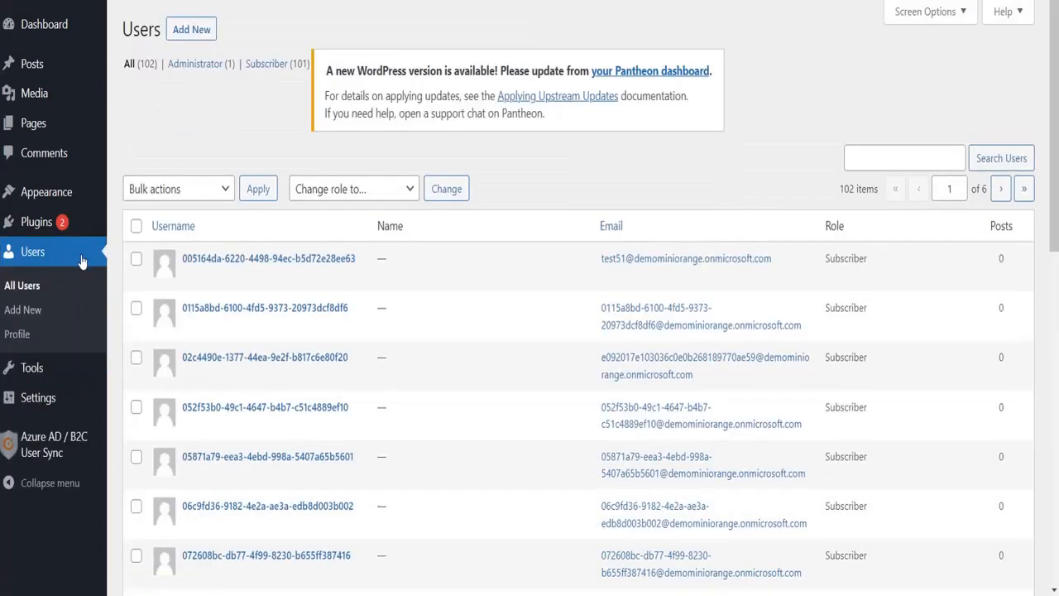